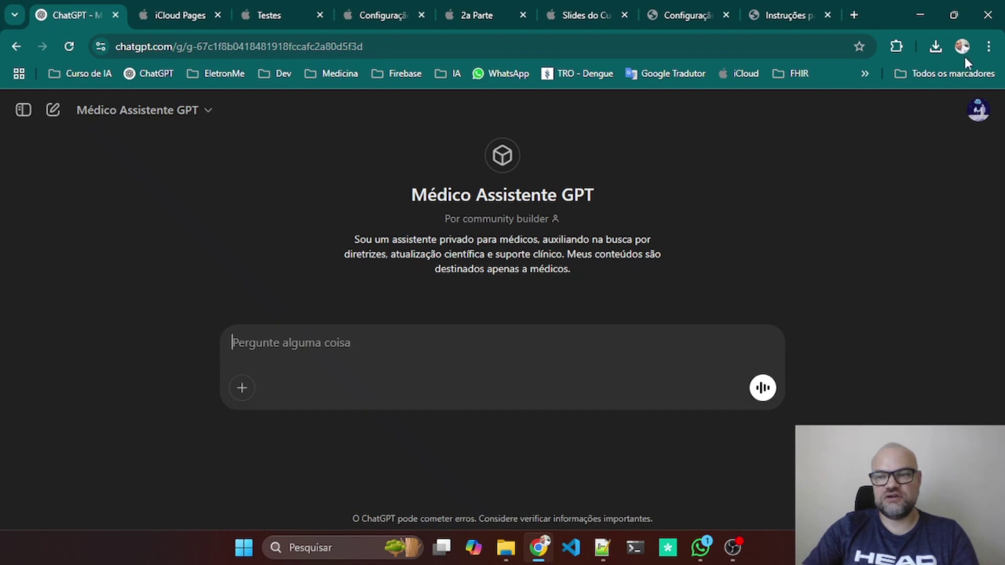
Switch the browser to full screen and ask the assistant "Olá, você sabe como orientar um paciente?".
{"action": "left_click", "coordinate": [987, 47]}
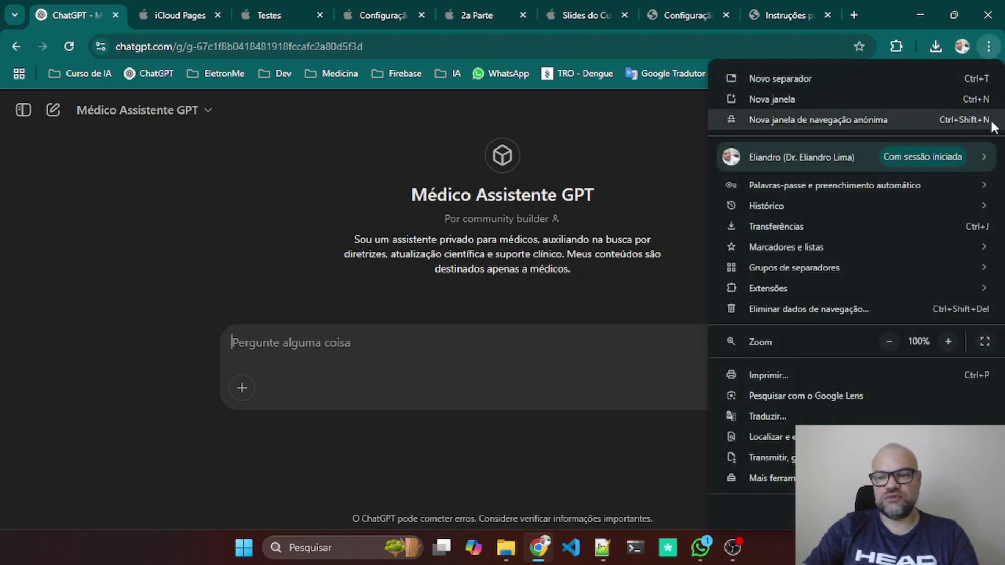
{"action": "left_click", "coordinate": [984, 341]}
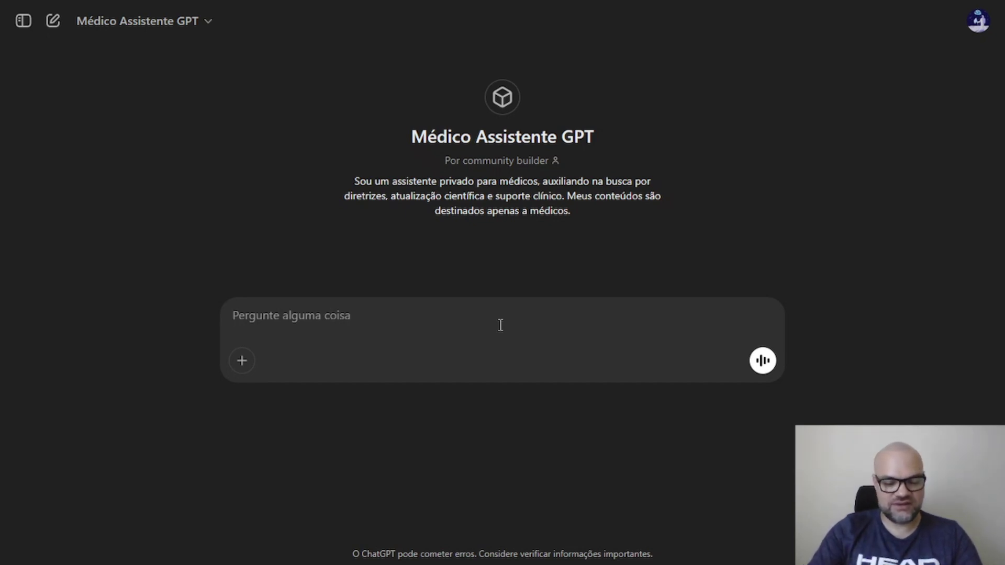
{"action": "type", "text": "Olá"}
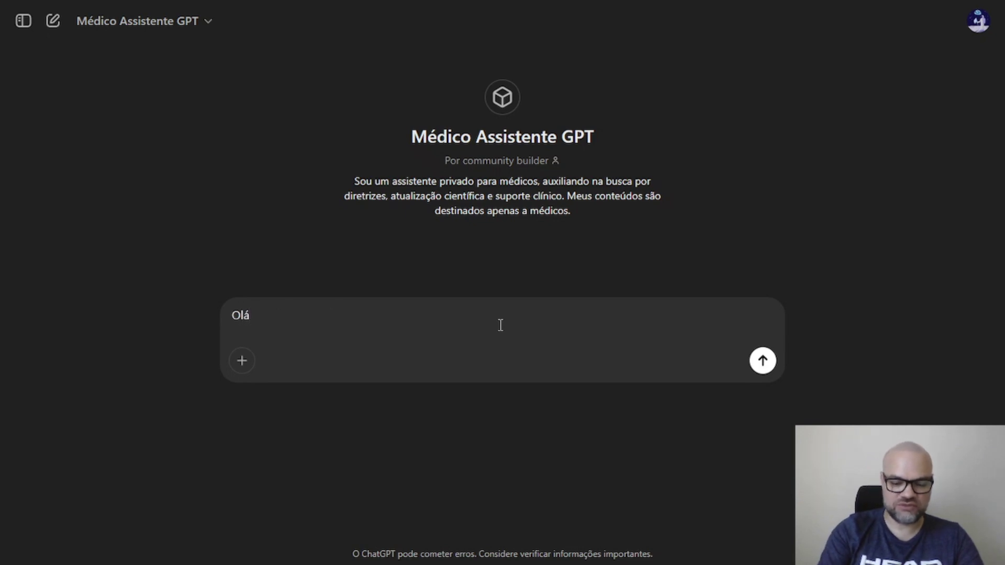
{"action": "type", "text": ", v"}
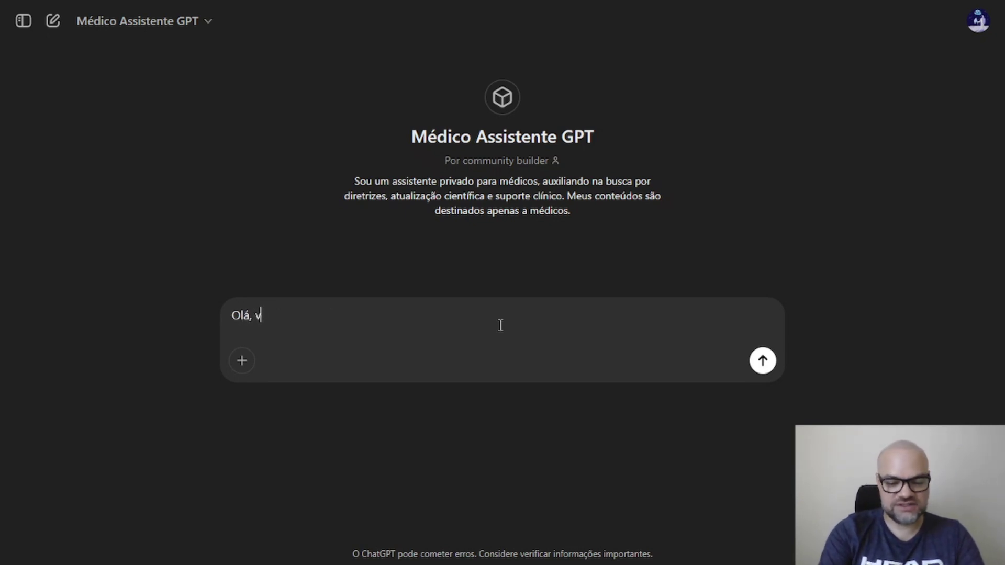
{"action": "type", "text": "ocê sabe"}
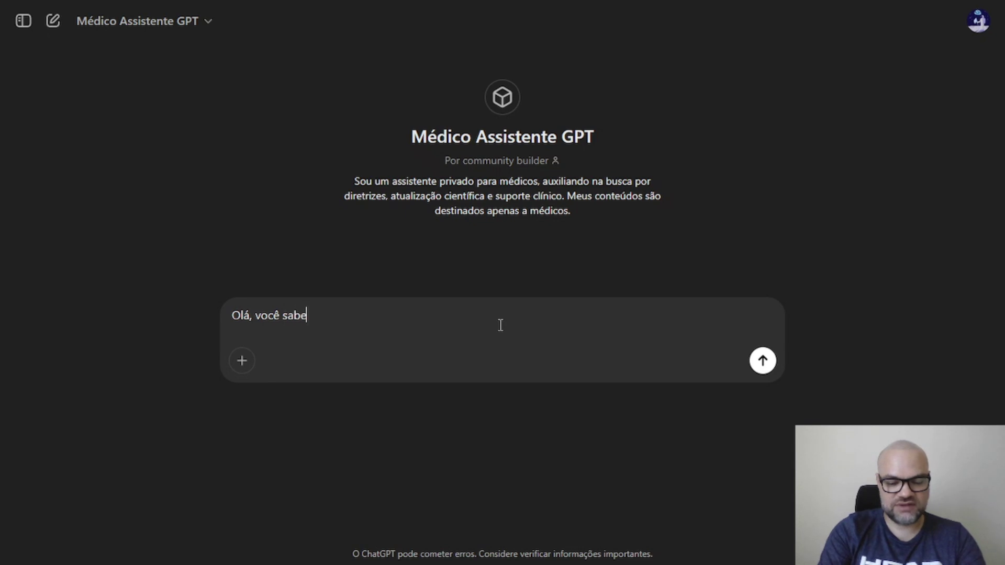
{"action": "type", "text": " como "}
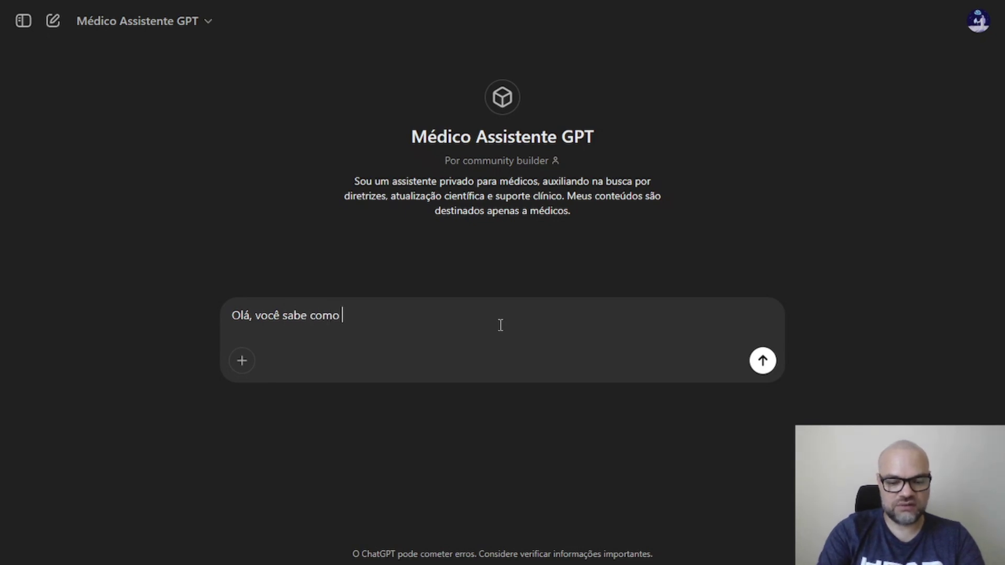
{"action": "type", "text": "orientar um paciente?"}
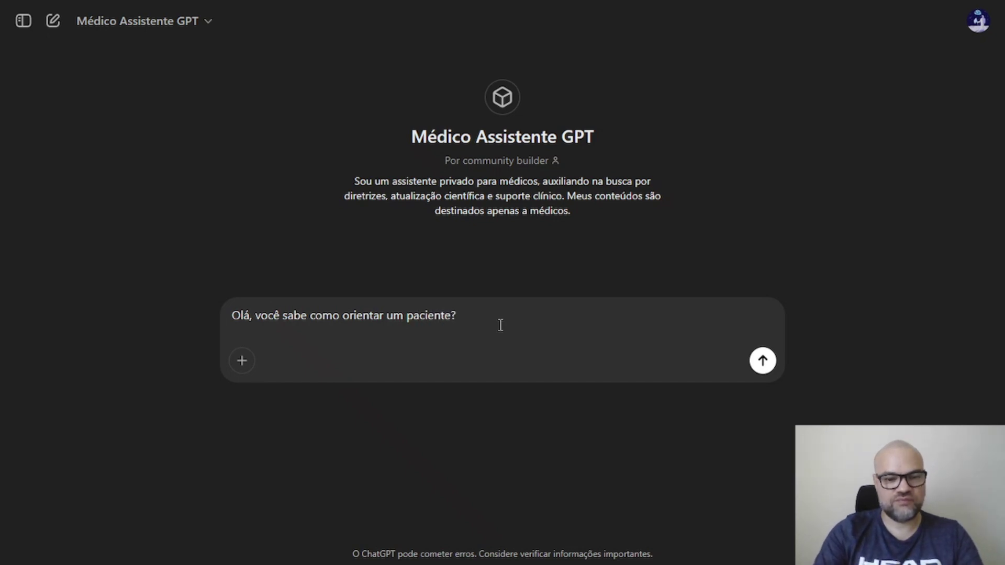
{"action": "key", "text": "Return"}
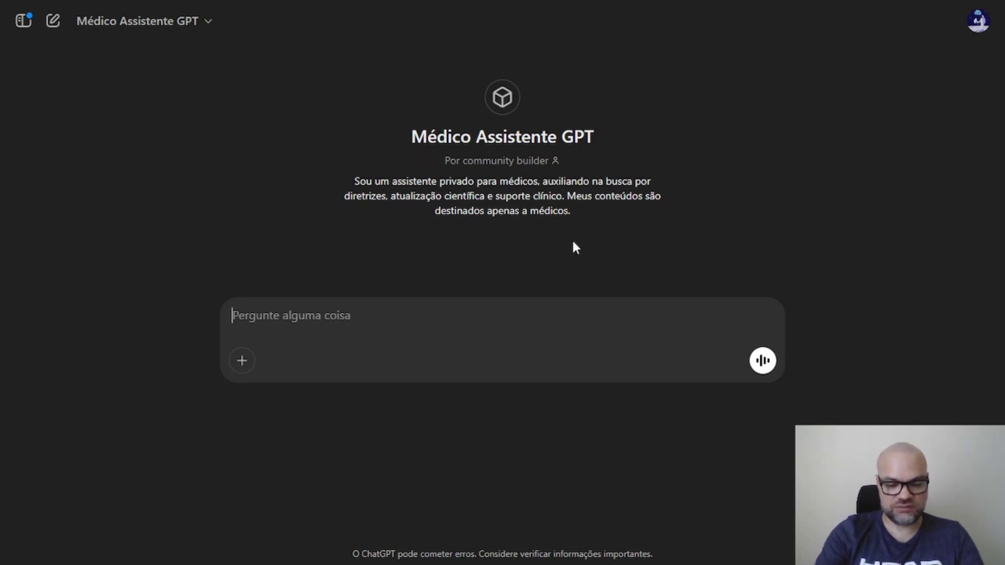
Send the prompt "Oriente um paciente com escabiose." in the empty Médico Assistente GPT chat.
{"action": "type", "text": "Orie"}
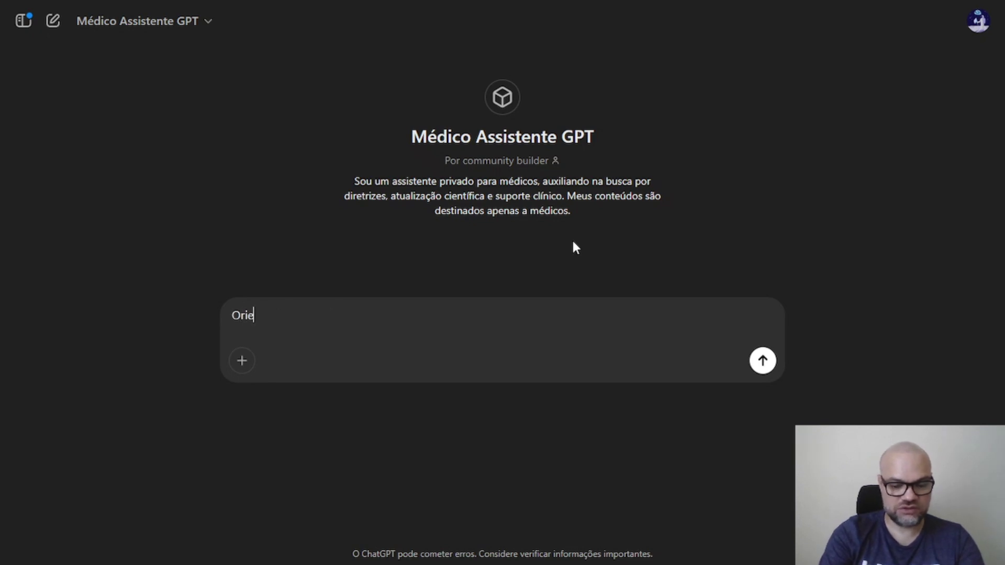
{"action": "type", "text": "nte um pacie"}
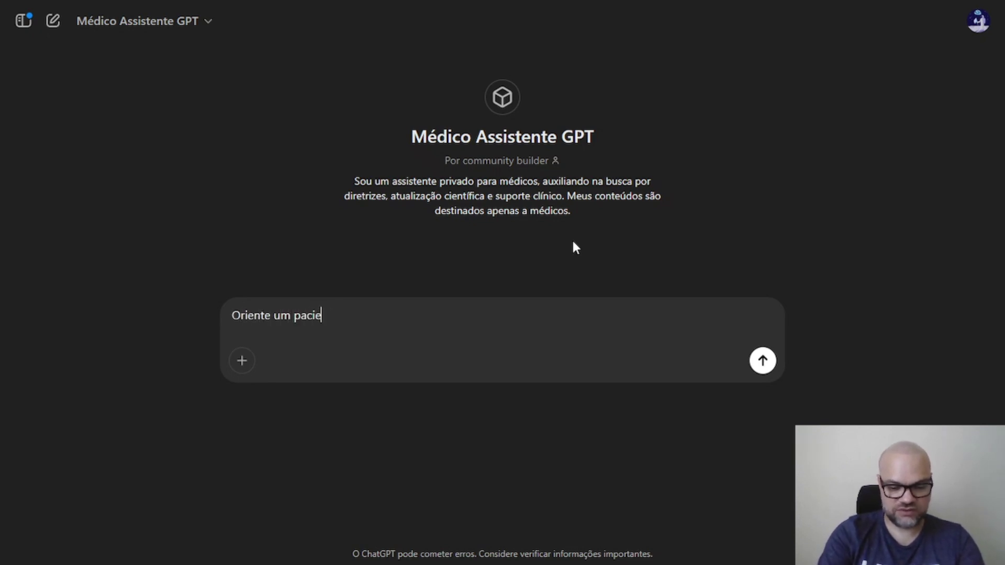
{"action": "type", "text": "nte com escab"}
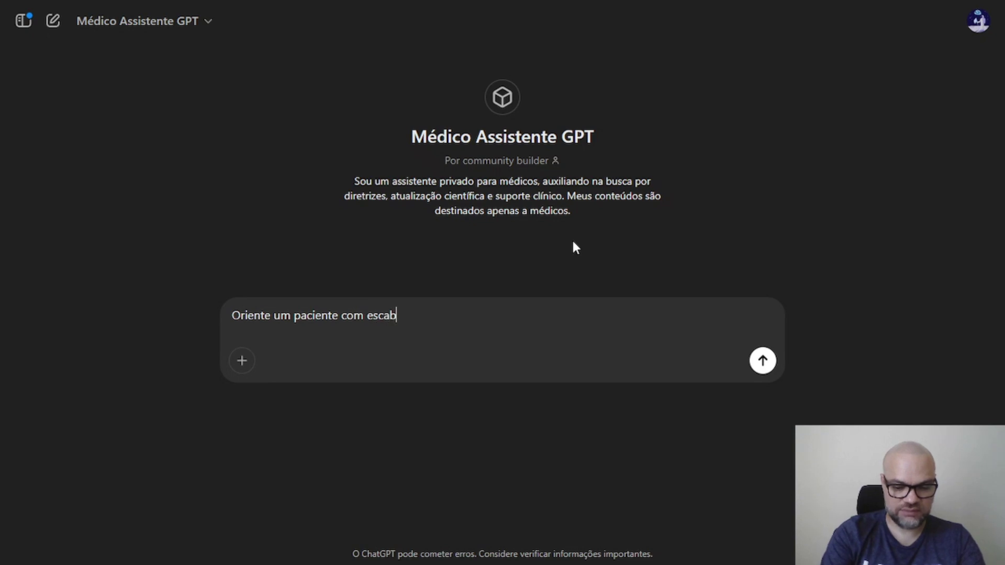
{"action": "type", "text": "iose."}
{"action": "key", "text": "Return"}
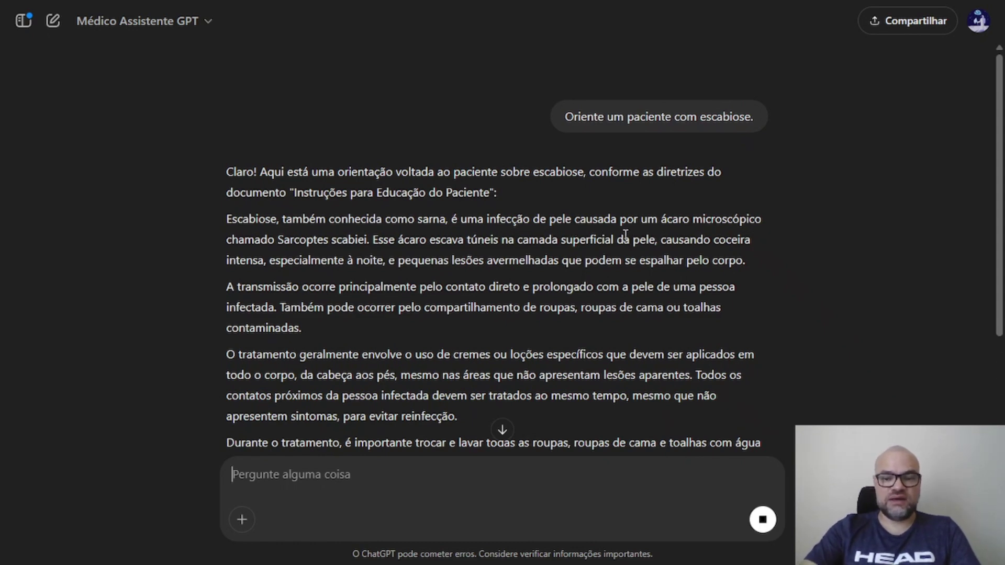
Read through the assistant's full patient guidance on escabiose, from the introduction to the closing advice.
{"action": "scroll", "coordinate": [731, 182], "scroll_direction": "down", "scroll_amount": 2}
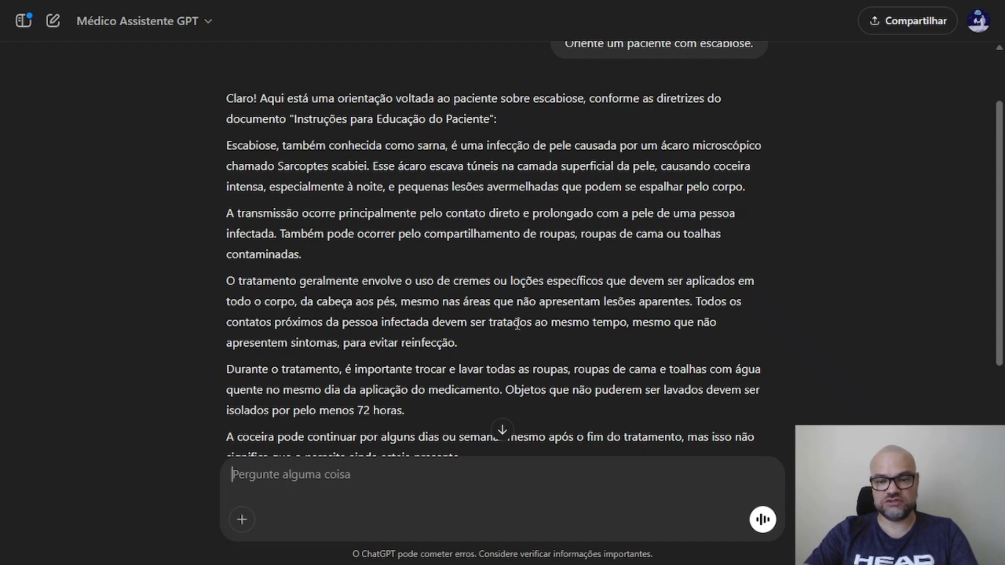
{"action": "scroll", "coordinate": [417, 324], "scroll_direction": "down", "scroll_amount": 1}
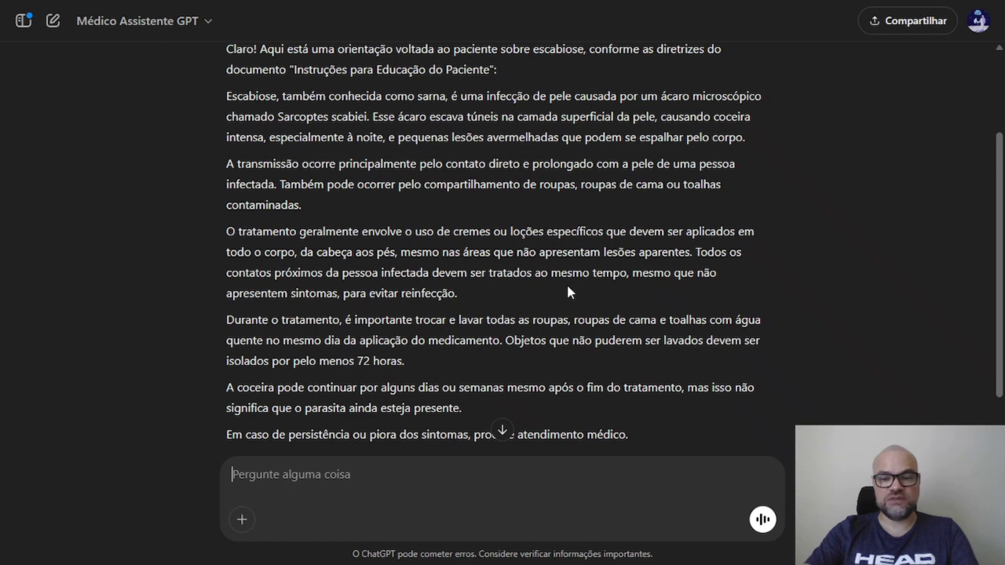
{"action": "scroll", "coordinate": [545, 294], "scroll_direction": "down", "scroll_amount": 2}
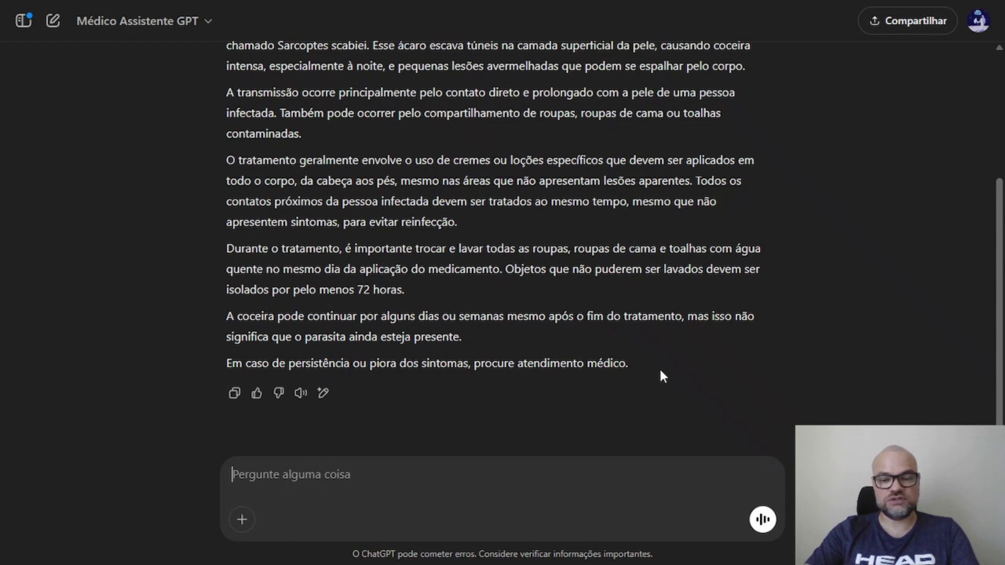
{"action": "scroll", "coordinate": [683, 314], "scroll_direction": "up", "scroll_amount": 4}
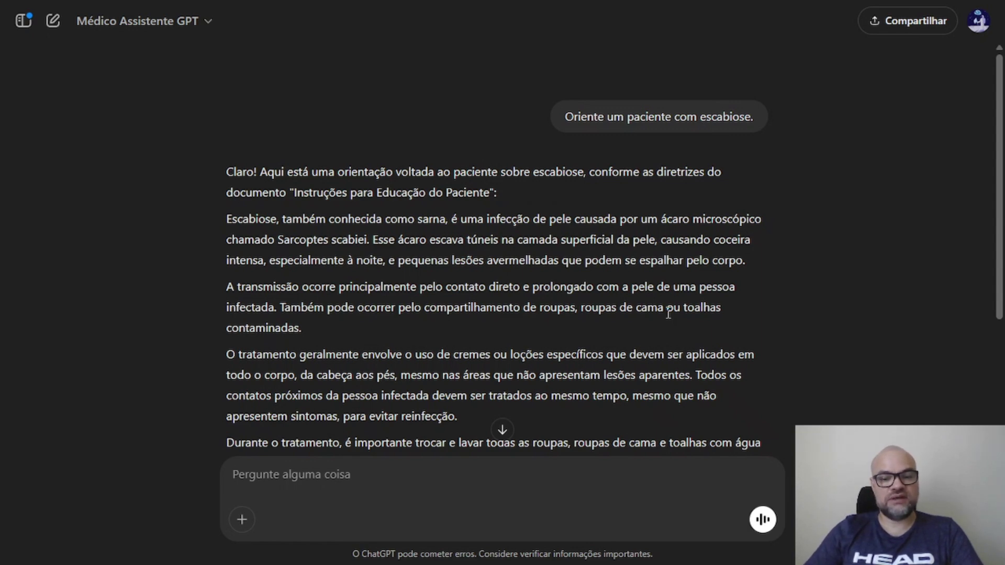
{"action": "scroll", "coordinate": [651, 324], "scroll_direction": "down", "scroll_amount": 4}
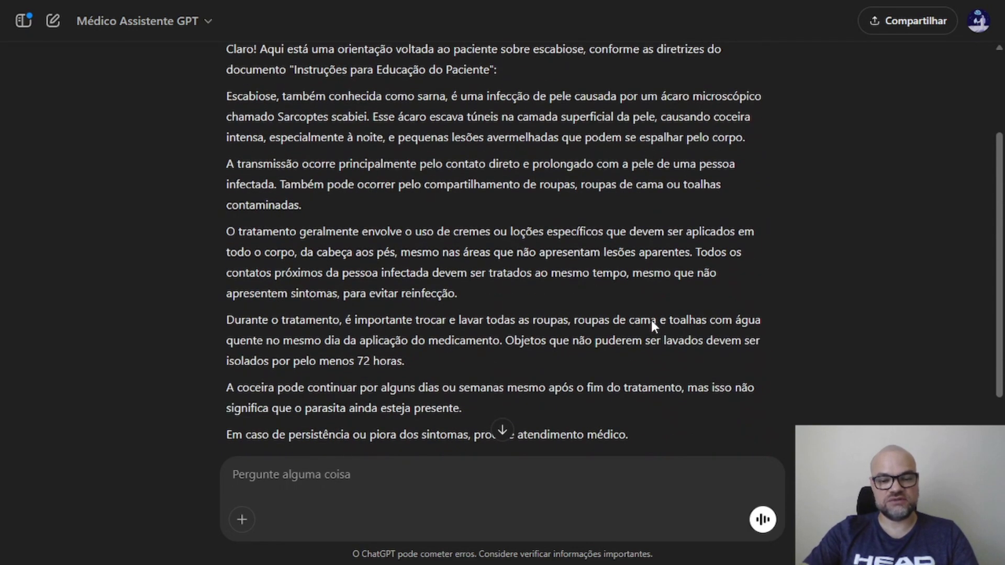
{"action": "scroll", "coordinate": [648, 330], "scroll_direction": "up", "scroll_amount": 2}
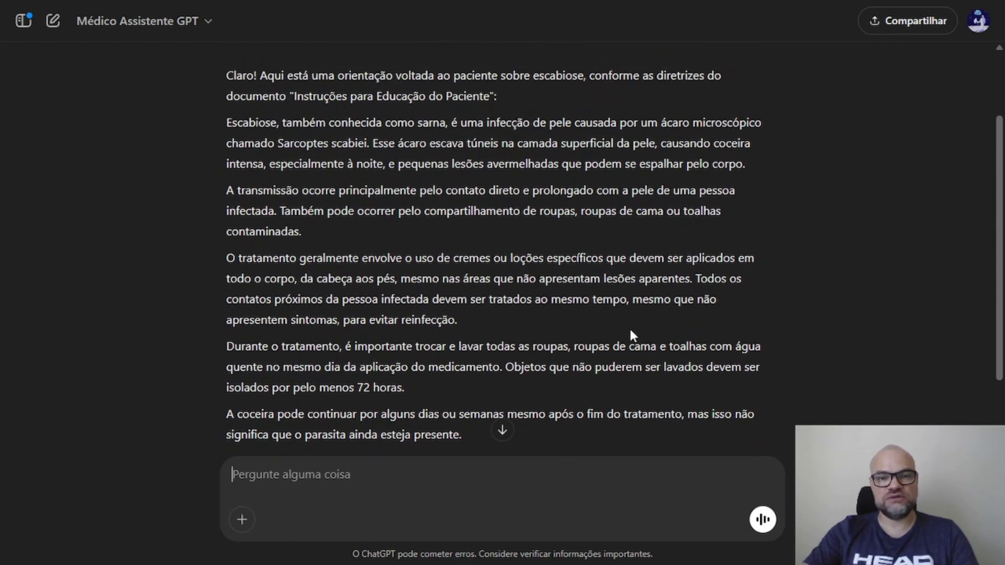
{"action": "scroll", "coordinate": [630, 328], "scroll_direction": "down", "scroll_amount": 2}
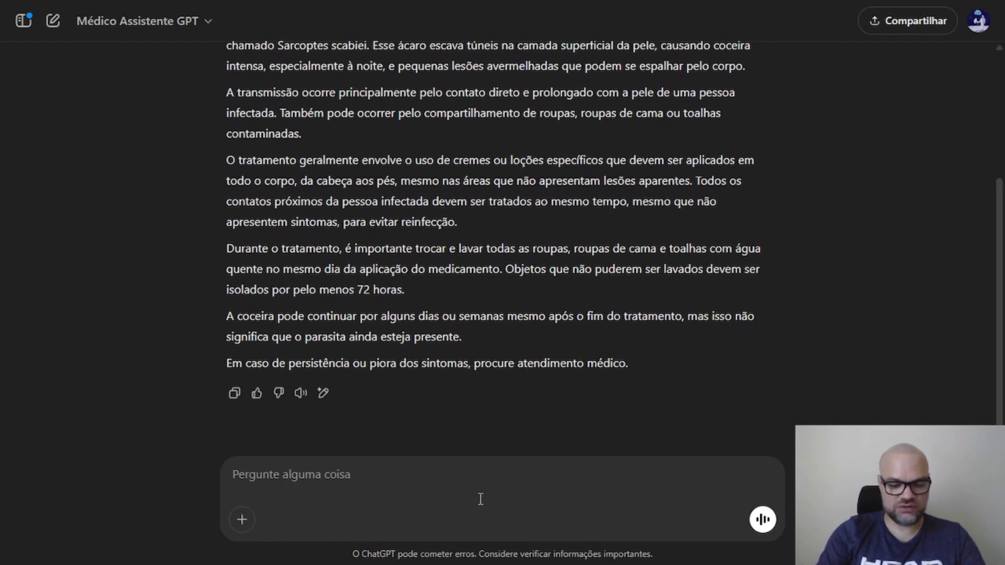
Draft the follow-up message "Reescreva sendo mais conciso" in the same chat without sending it.
{"action": "type", "text": "Rees"}
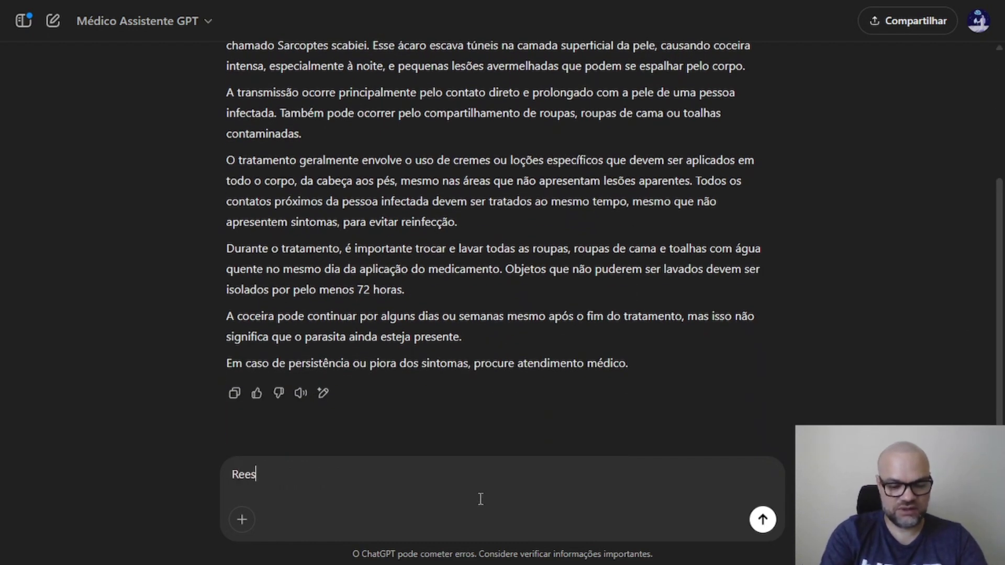
{"action": "type", "text": "creva sen"}
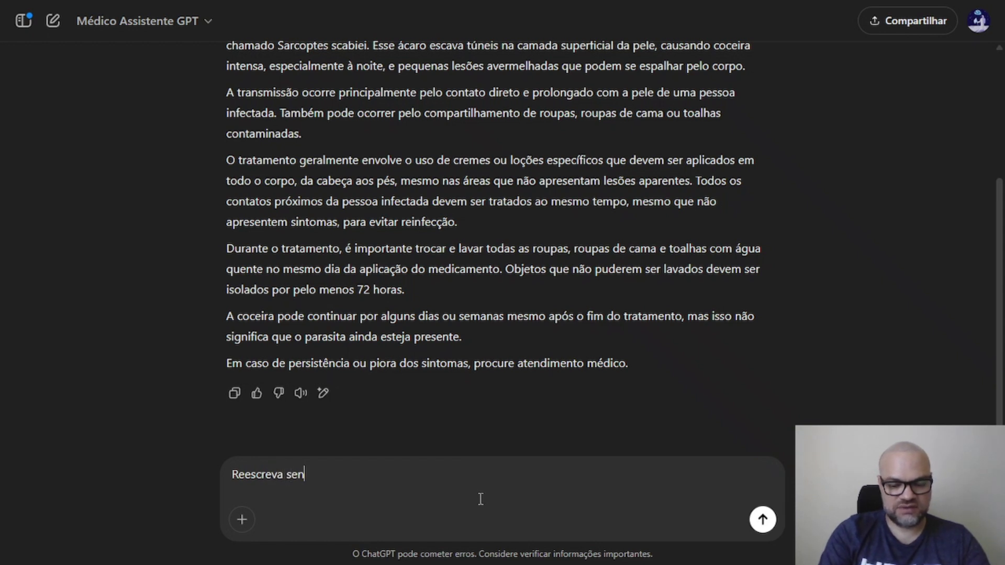
{"action": "type", "text": "do ma"}
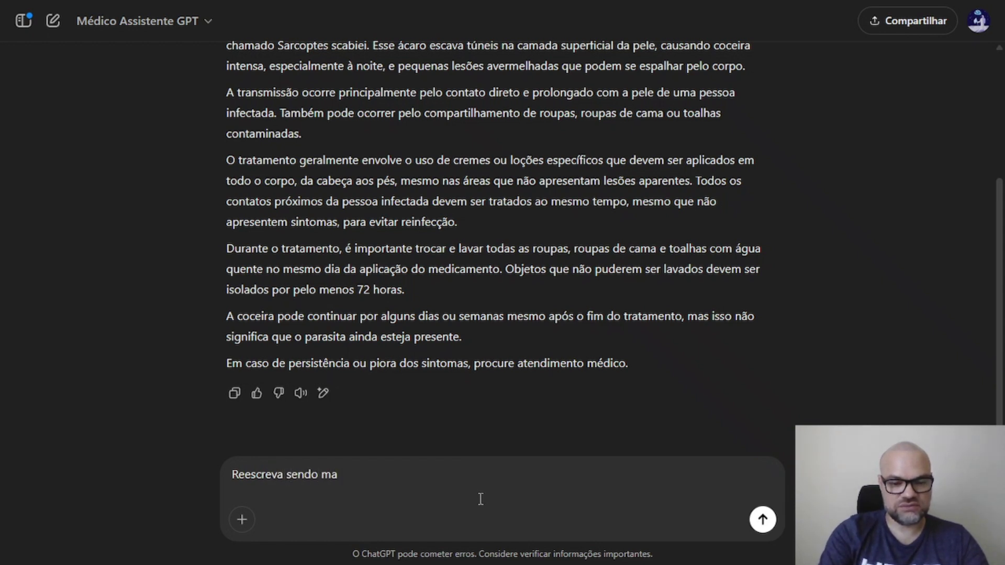
{"action": "type", "text": "is conciso"}
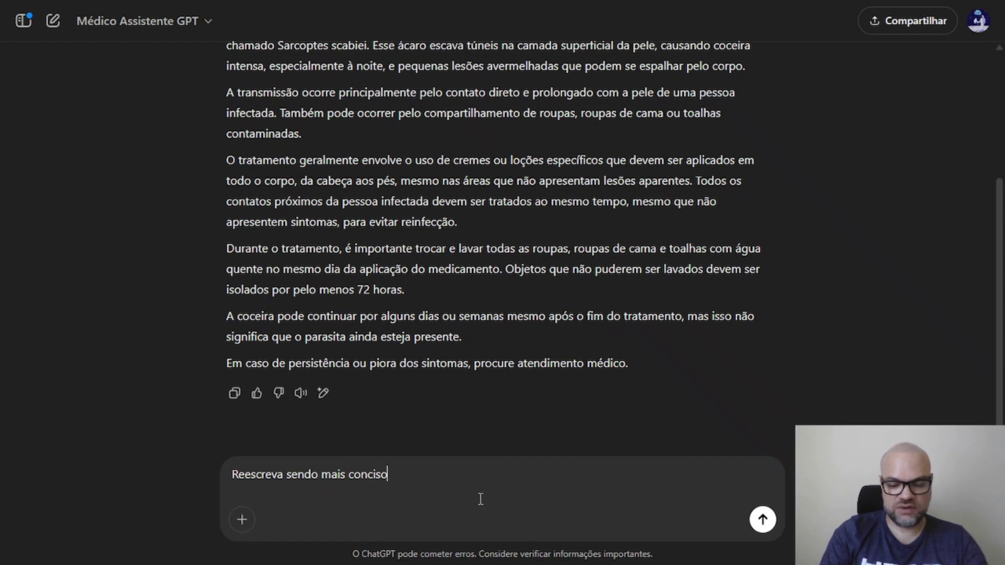
Insert a period directly after "Reescreva" in the drafted message.
{"action": "key", "text": "Left"}
{"action": "key", "text": "Left"}
{"action": "key", "text": "Left"}
{"action": "key", "text": "Left"}
{"action": "key", "text": "Left"}
{"action": "key", "text": "Left"}
{"action": "key", "text": "Left"}
{"action": "key", "text": "Left"}
{"action": "key", "text": "Left"}
{"action": "key", "text": "Left"}
{"action": "key", "text": "Left"}
{"action": "key", "text": "Left"}
{"action": "key", "text": "Left"}
{"action": "key", "text": "Left"}
{"action": "key", "text": "Left"}
{"action": "key", "text": "Left"}
{"action": "key", "text": "Left"}
{"action": "key", "text": "Left"}
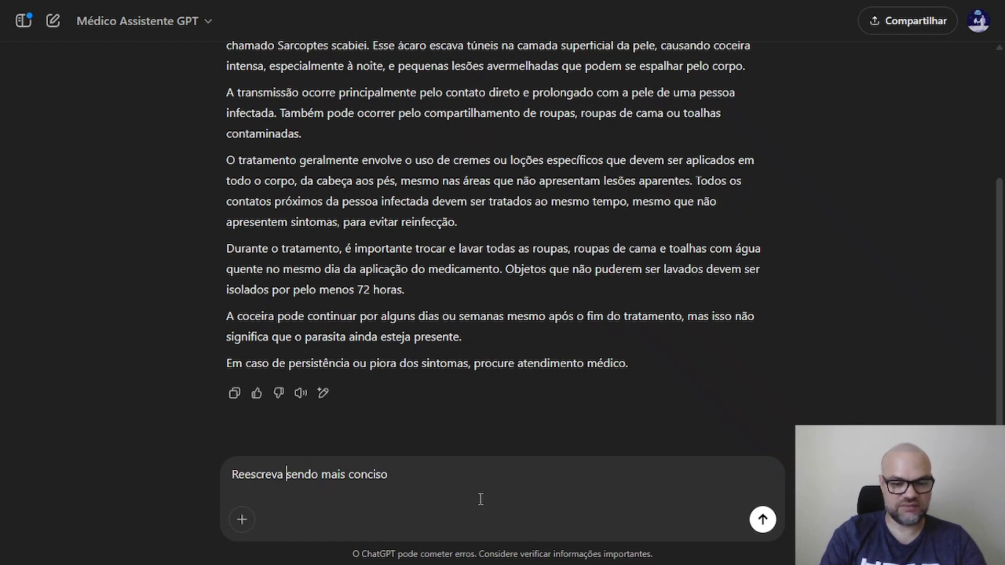
{"action": "key", "text": "Left"}
{"action": "type", "text": "."}
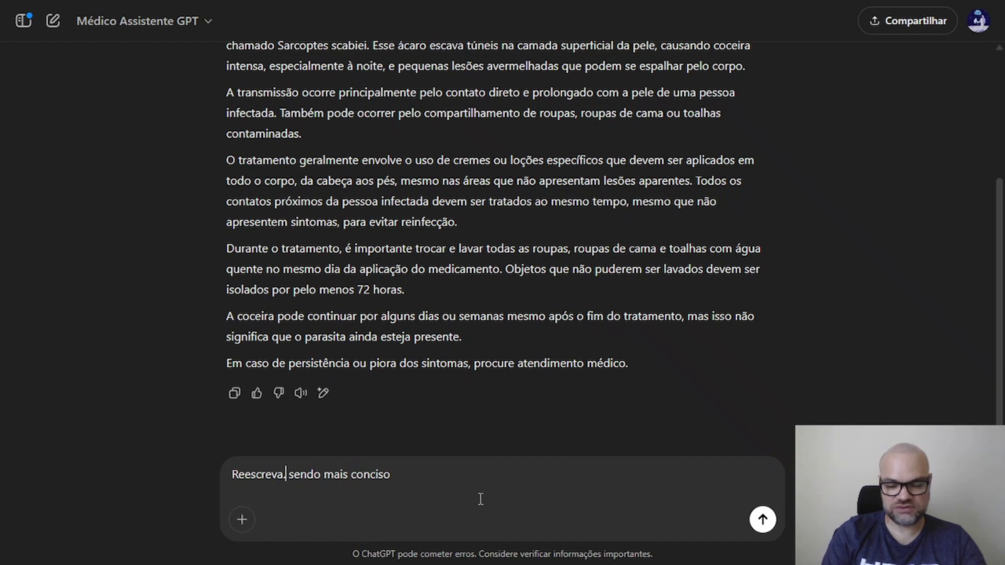
Replace the word "sendo" with "Seja" in the drafted message.
{"action": "key", "text": "Right"}
{"action": "key", "text": "Right"}
{"action": "key", "text": "Right"}
{"action": "key", "text": "Right"}
{"action": "key", "text": "Right"}
{"action": "key", "text": "Right"}
{"action": "key", "text": "BackSpace"}
{"action": "key", "text": "BackSpace"}
{"action": "key", "text": "BackSpace"}
{"action": "key", "text": "BackSpace"}
{"action": "key", "text": "BackSpace"}
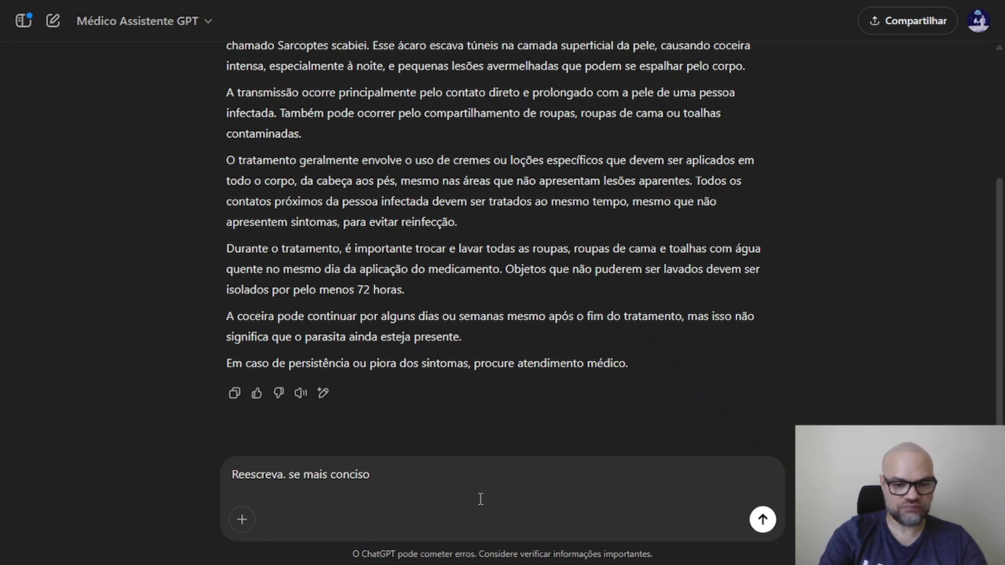
{"action": "type", "text": "Seja"}
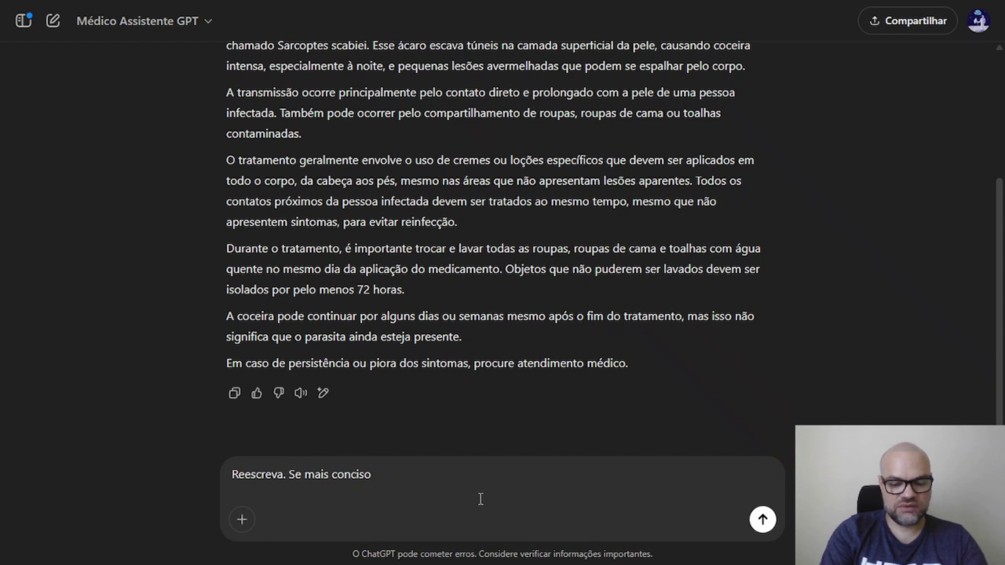
End the draft with a period after "conciso" and send it as "Reescreva. Seja mais conciso.".
{"action": "key", "text": "Right"}
{"action": "key", "text": "Right"}
{"action": "key", "text": "Right"}
{"action": "key", "text": "Right"}
{"action": "key", "text": "Right"}
{"action": "key", "text": "Right"}
{"action": "key", "text": "Right"}
{"action": "key", "text": "Right"}
{"action": "key", "text": "Right"}
{"action": "key", "text": "Right"}
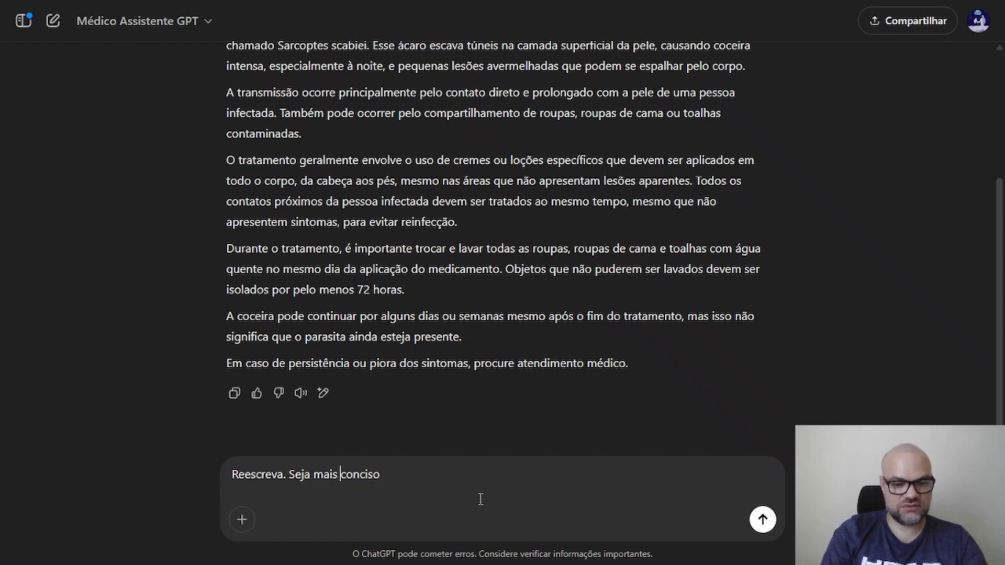
{"action": "key", "text": "Right"}
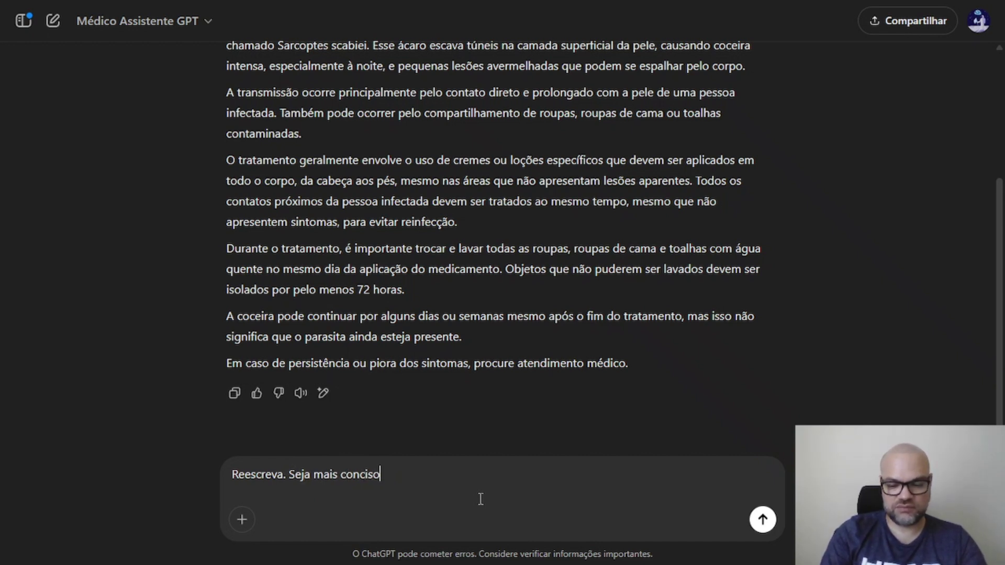
{"action": "type", "text": "."}
{"action": "key", "text": "Return"}
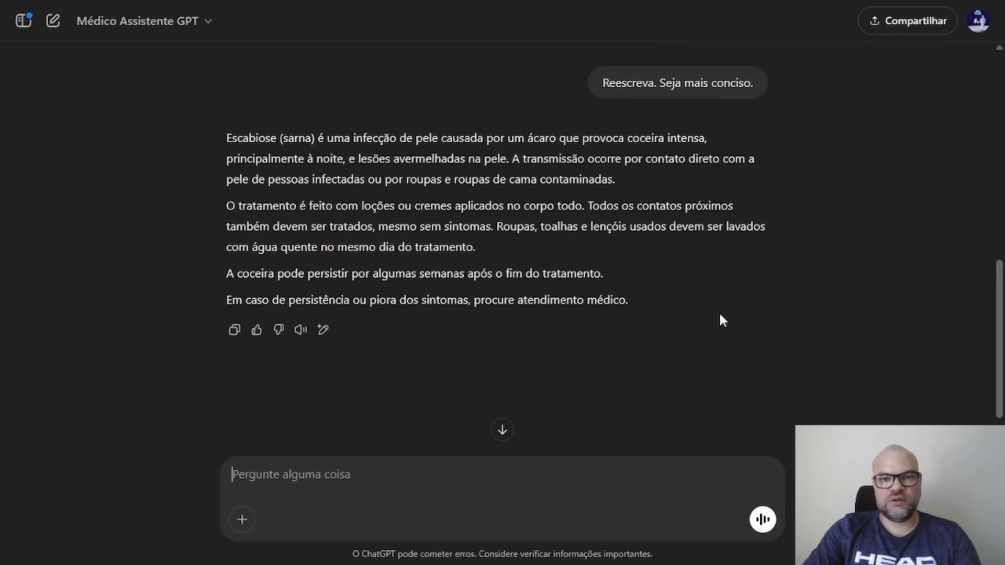
Start a new chat with Médico Assistente GPT and send the prompt "Oriente um paciente com doença diarreica aguda.".
{"action": "left_click", "coordinate": [162, 29]}
{"action": "left_click", "coordinate": [146, 63]}
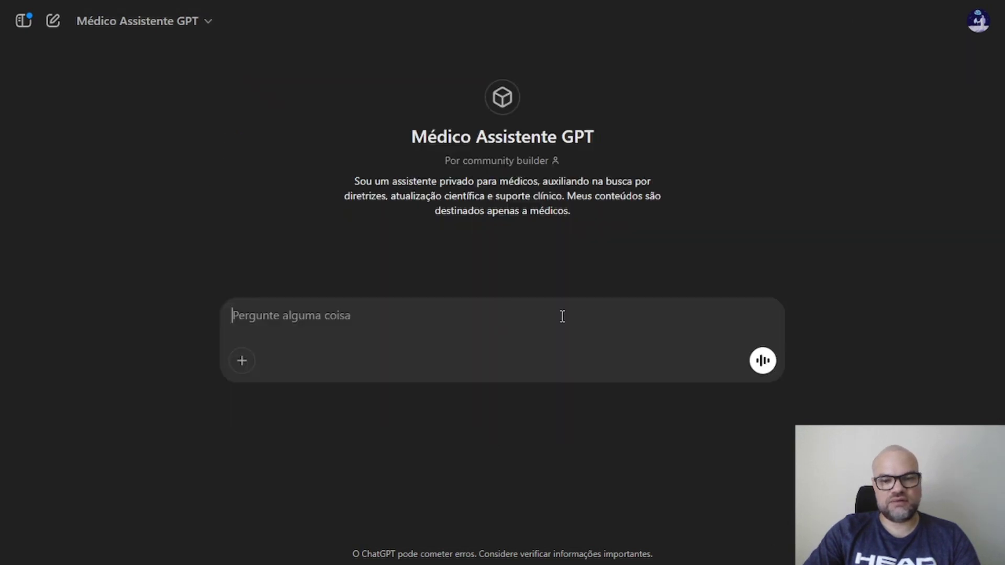
{"action": "left_click", "coordinate": [493, 322]}
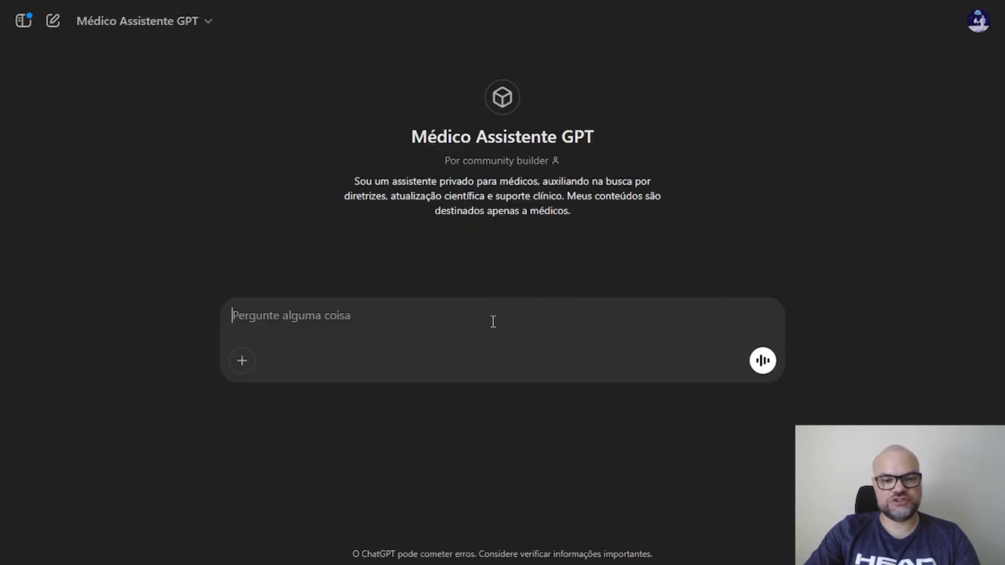
{"action": "type", "text": "Orie"}
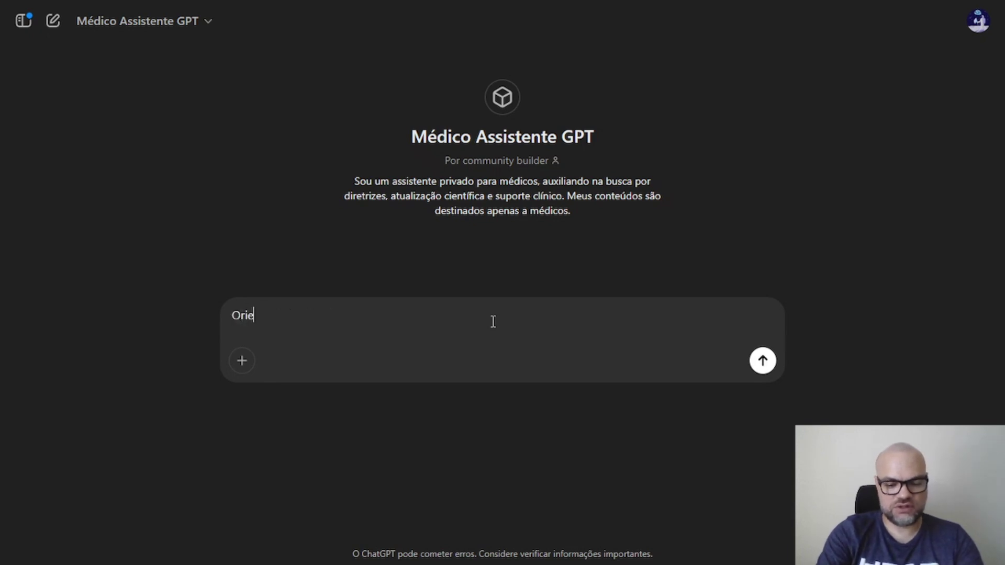
{"action": "type", "text": "nte um pa"}
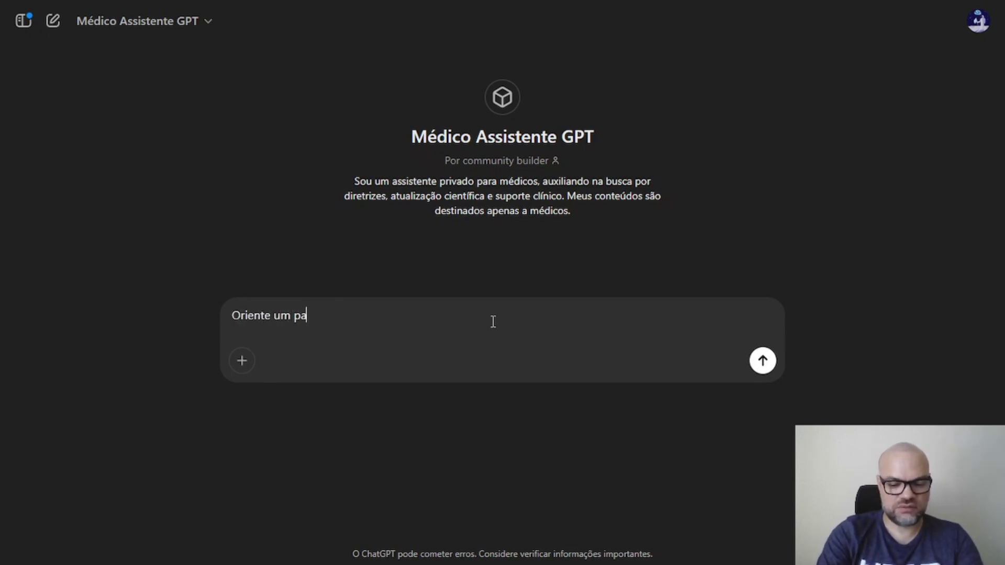
{"action": "type", "text": "ciente com d"}
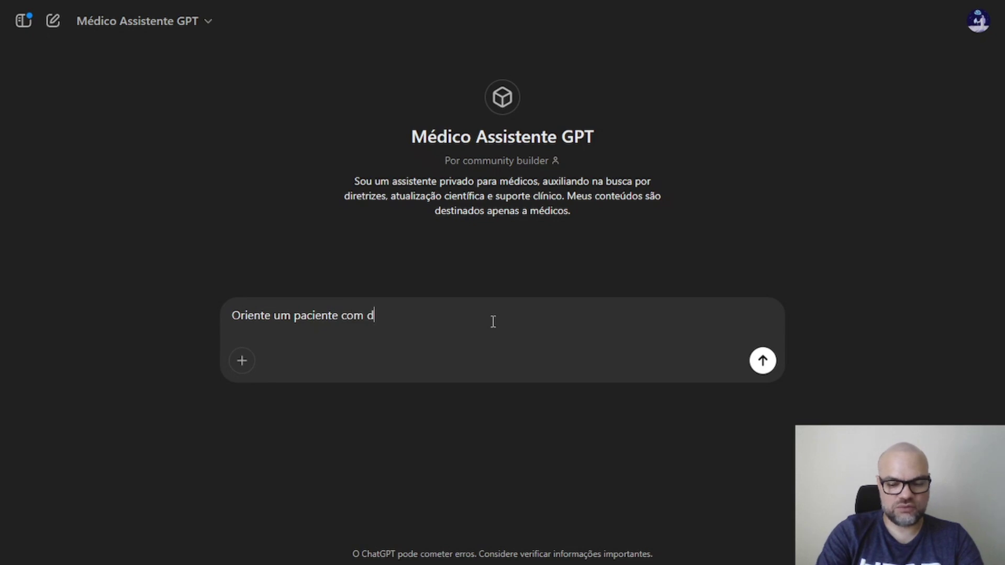
{"action": "type", "text": "oença di"}
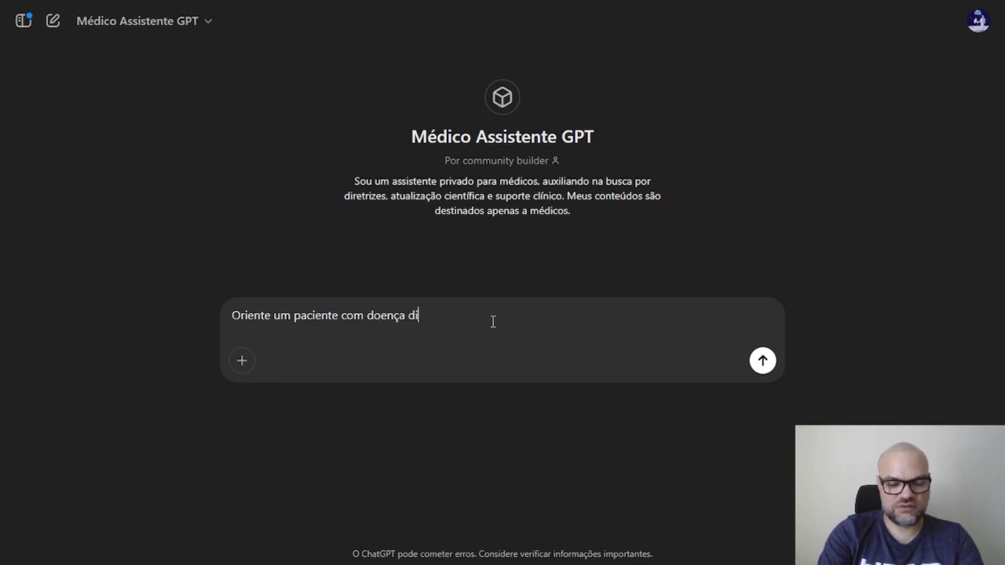
{"action": "type", "text": "arreica aguda"}
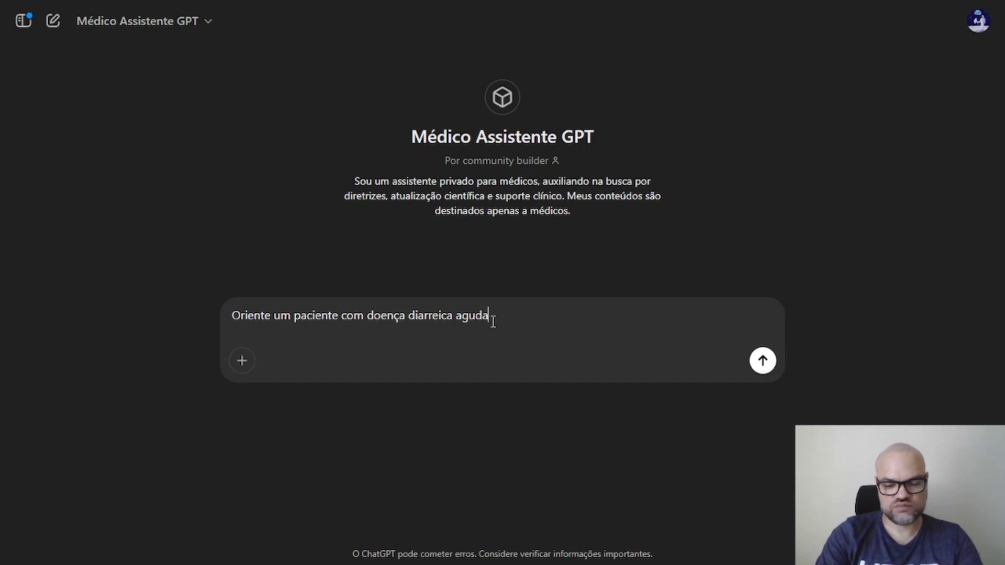
{"action": "type", "text": "."}
{"action": "key", "text": "Return"}
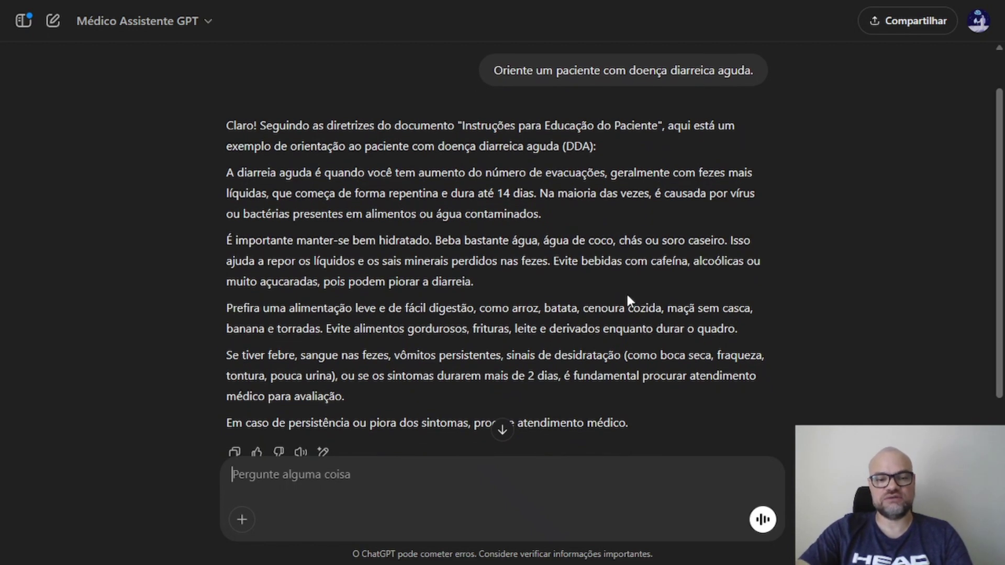
Read through the generated patient guidance on acute diarrheal disease, from its introduction to the closing advice.
{"action": "scroll", "coordinate": [364, 266], "scroll_direction": "down", "scroll_amount": 2}
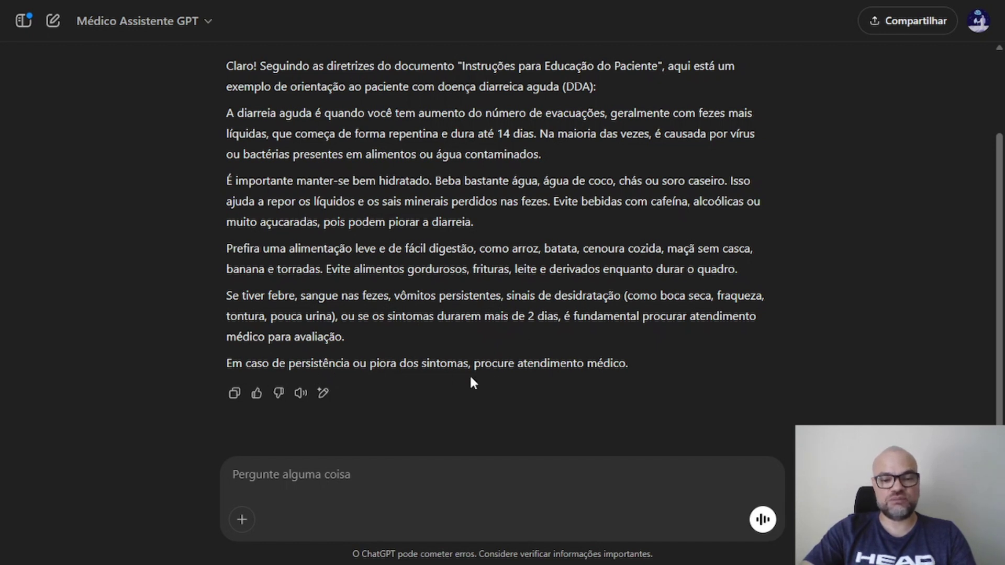
{"action": "scroll", "coordinate": [568, 336], "scroll_direction": "up", "scroll_amount": 1}
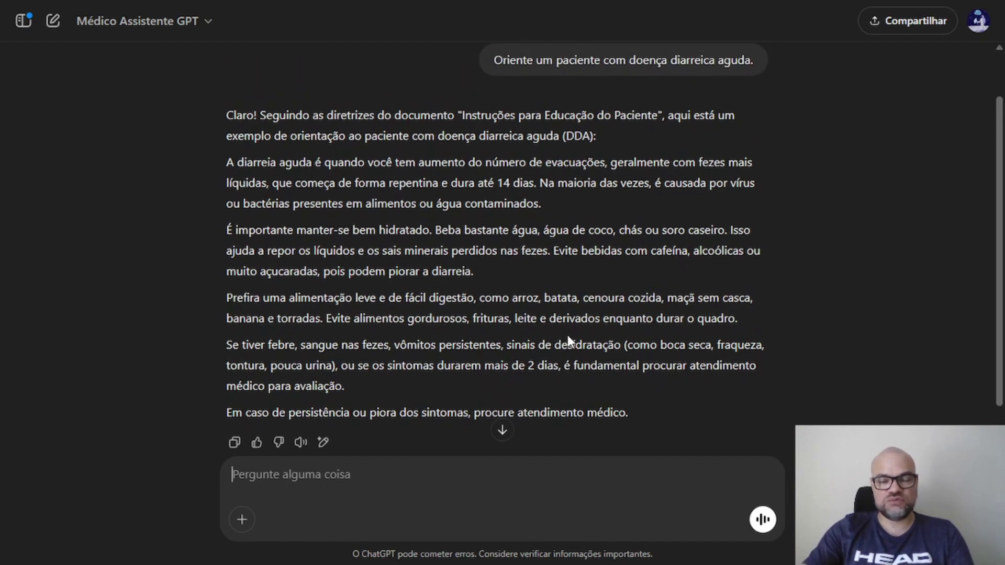
{"action": "scroll", "coordinate": [639, 314], "scroll_direction": "down", "scroll_amount": 1}
{"action": "scroll", "coordinate": [635, 323], "scroll_direction": "up", "scroll_amount": 1}
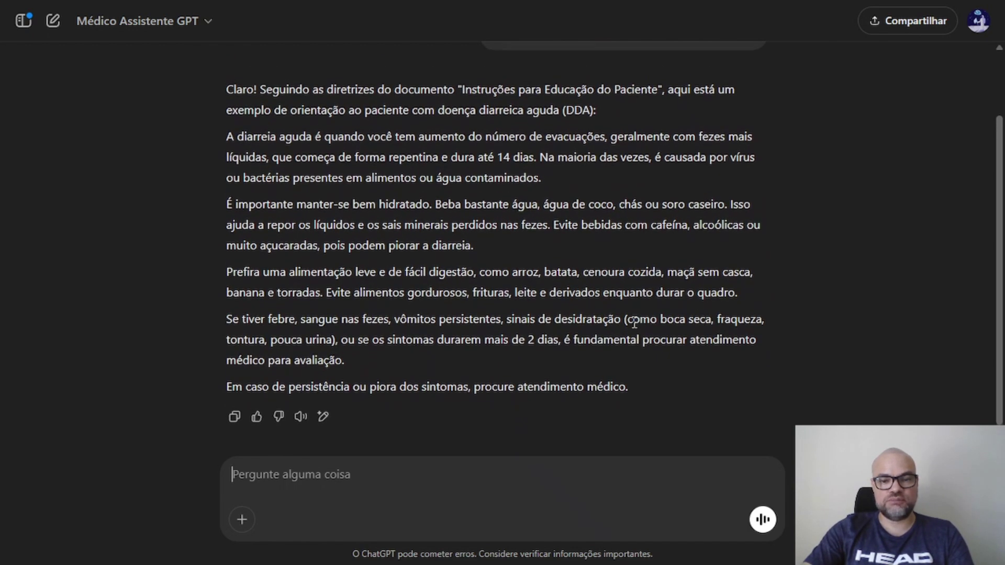